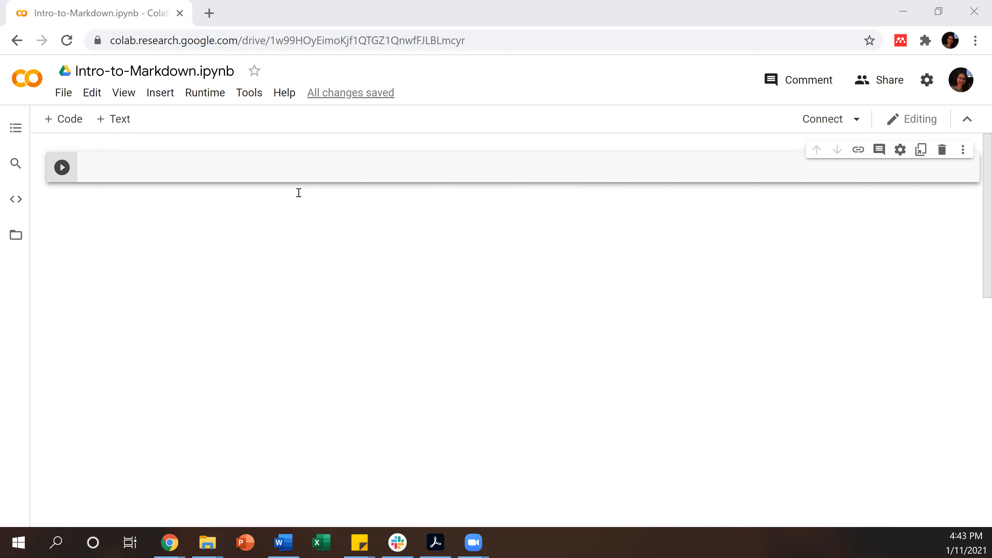
# Add a text cell below the empty code cell and enter the top-level Markdown heading "# Heading".
pyautogui.click(128, 136)
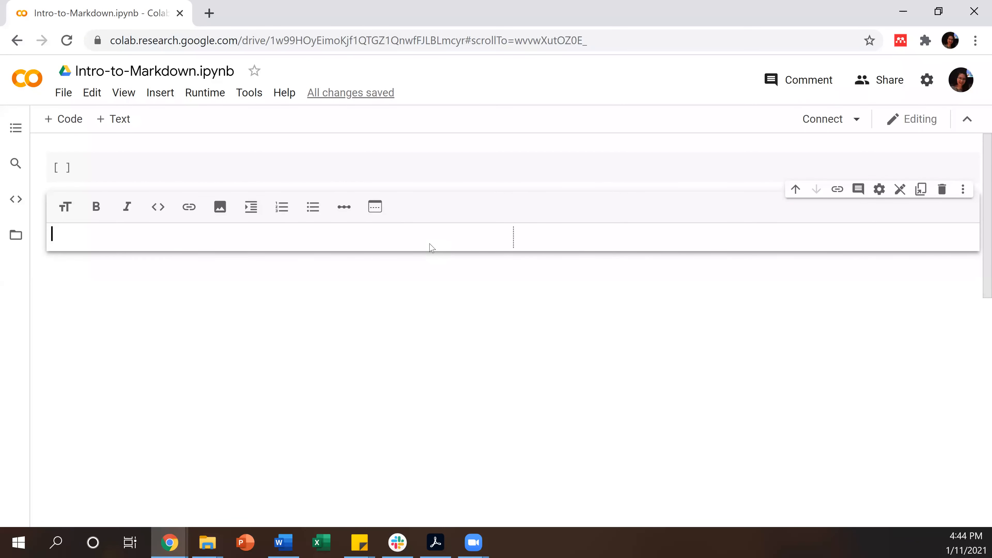
pyautogui.write('# ')
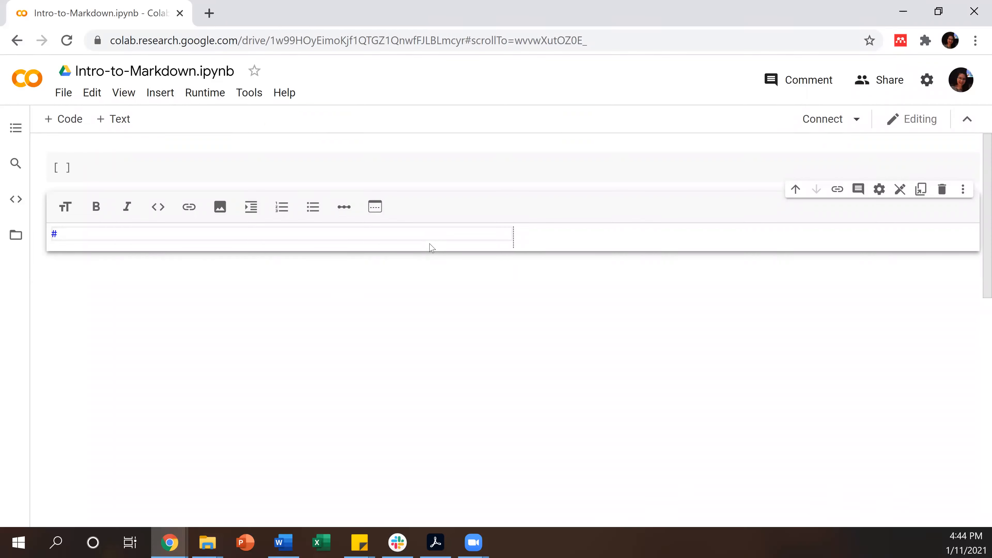
pyautogui.write('Heading')
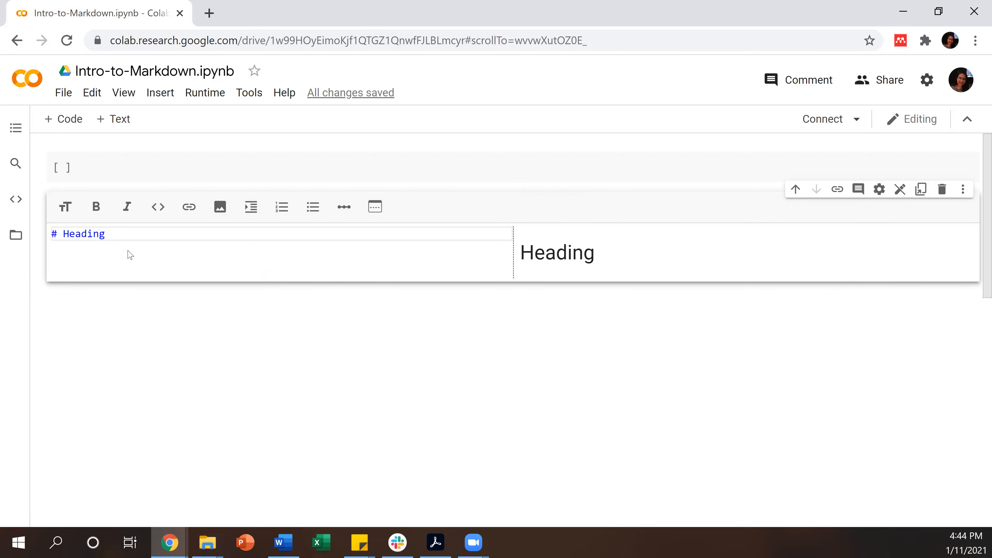
pyautogui.press('Return')
pyautogui.press('Return')
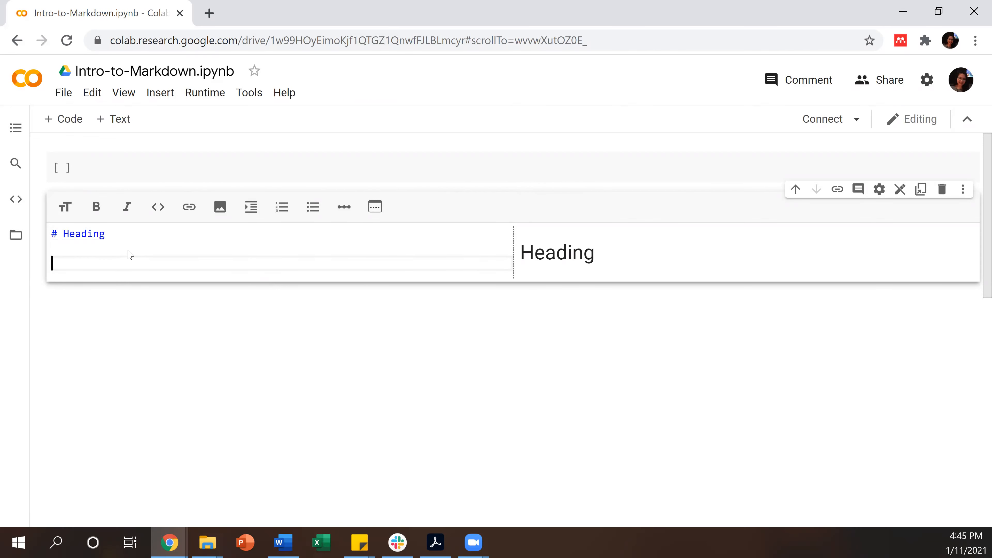
# Add the second-level Markdown heading "## Subheading" below the main heading, followed by a blank line.
pyautogui.write('## Subheading')
pyautogui.press('Return')
pyautogui.press('Return')
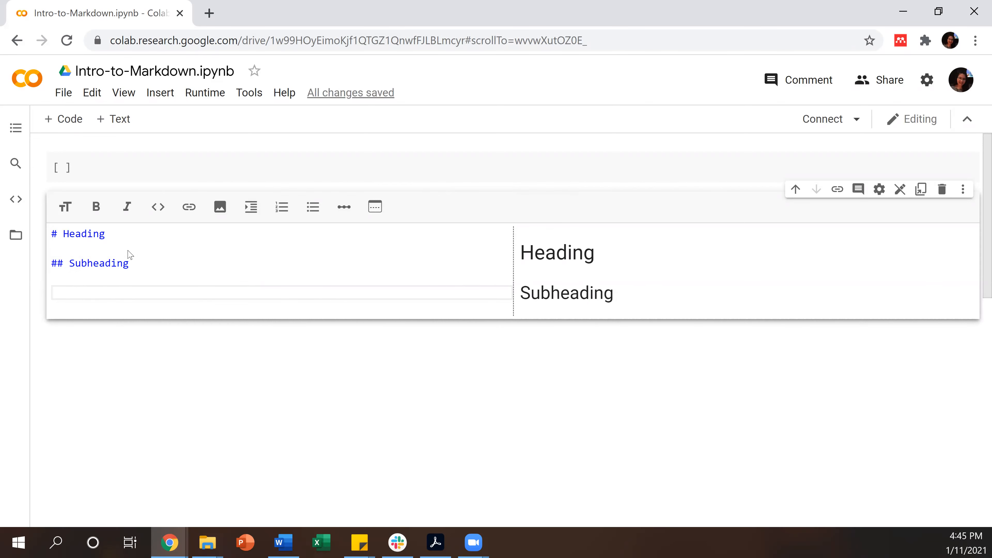
# Add a bold text example, "**bold**", below the subheading, followed by a blank line.
pyautogui.write('**b')
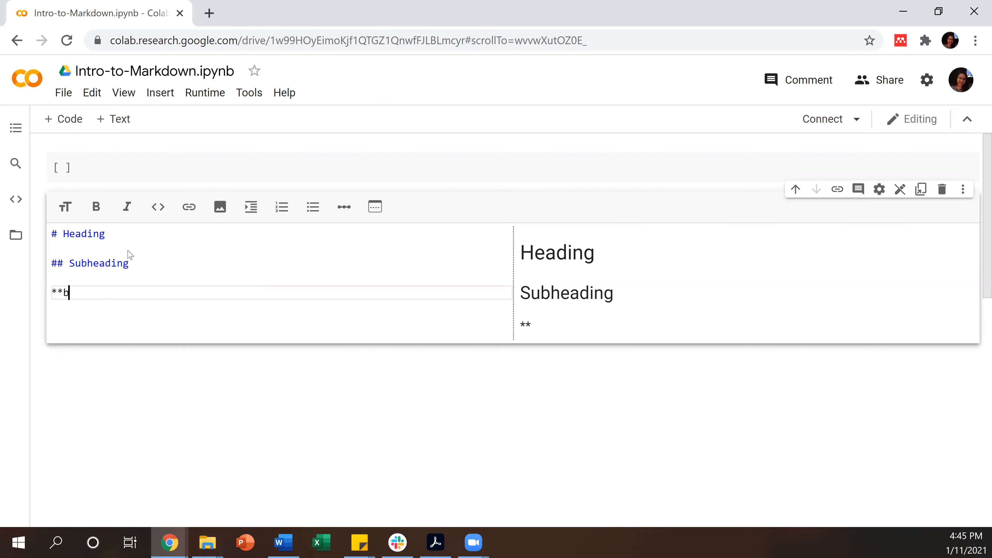
pyautogui.write('old**')
pyautogui.press('Return')
pyautogui.press('Return')
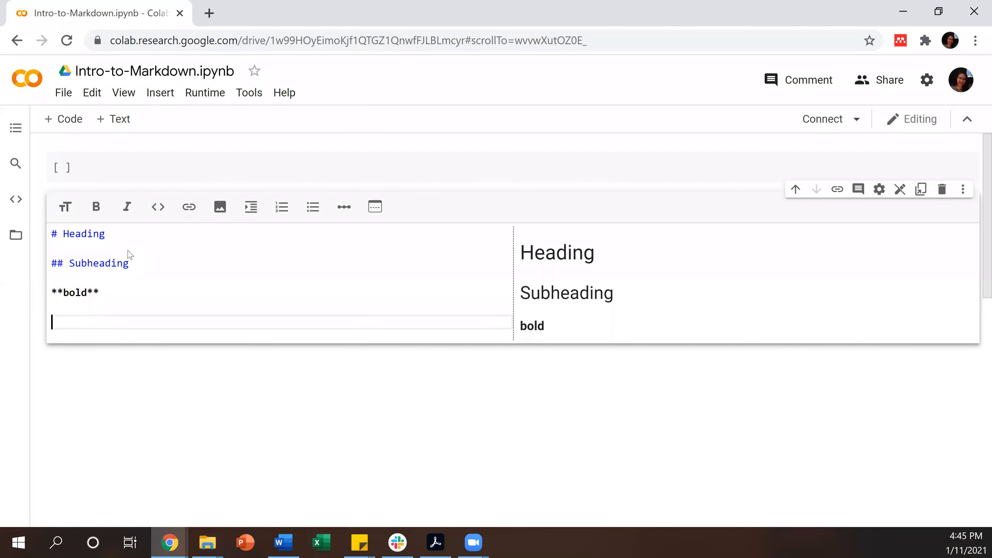
# Add an italic text example using single asterisks, "*italics*", below the bold line.
pyautogui.write('*atri')
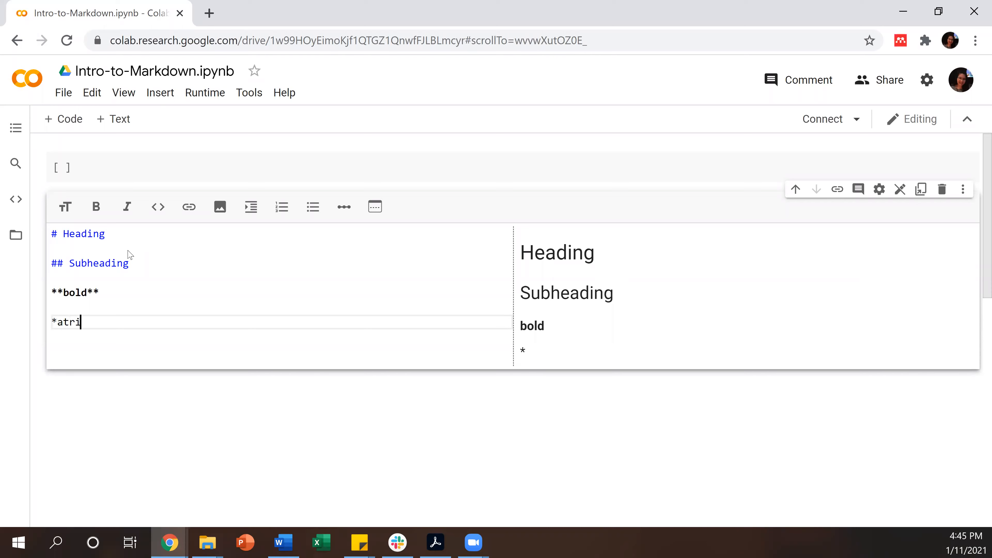
pyautogui.press('BackSpace')
pyautogui.press('BackSpace')
pyautogui.press('BackSpace')
pyautogui.press('BackSpace')
pyautogui.write('i')
pyautogui.write('ts')
pyautogui.write('lics')
pyautogui.write('*')
pyautogui.press('Return')
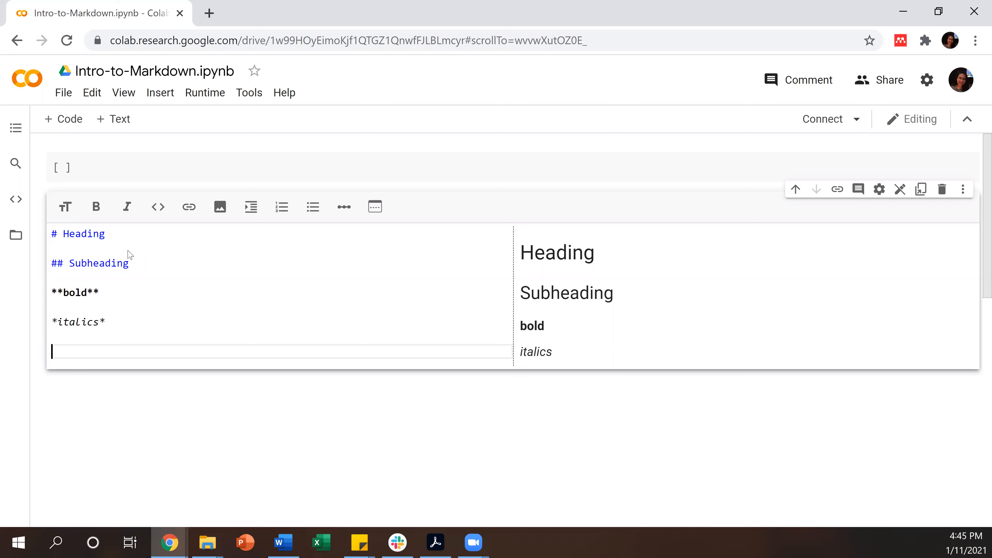
# Add a second italic example using underscores, "_italics_", below the asterisk version.
pyautogui.write('_in')
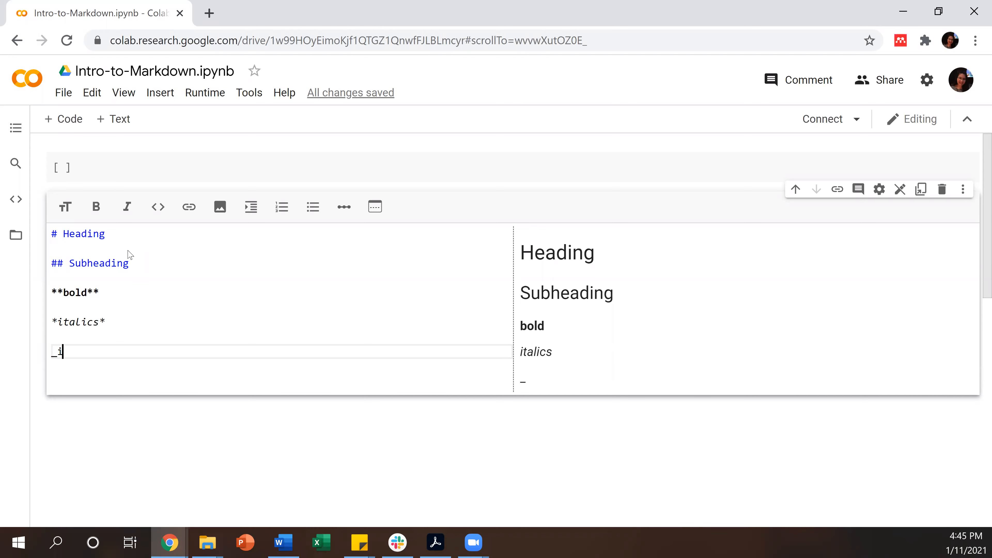
pyautogui.press('BackSpace')
pyautogui.write('talics_')
pyautogui.press('Return')
pyautogui.press('Return')
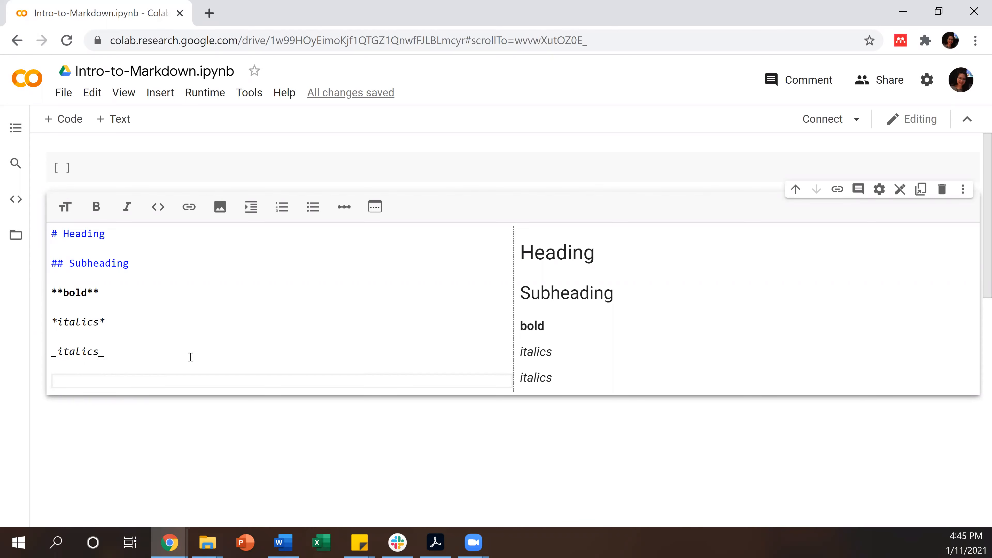
# Add a combined bold and italic example, "**_bold italics_**", below the italic lines.
pyautogui.write('**_bold_')
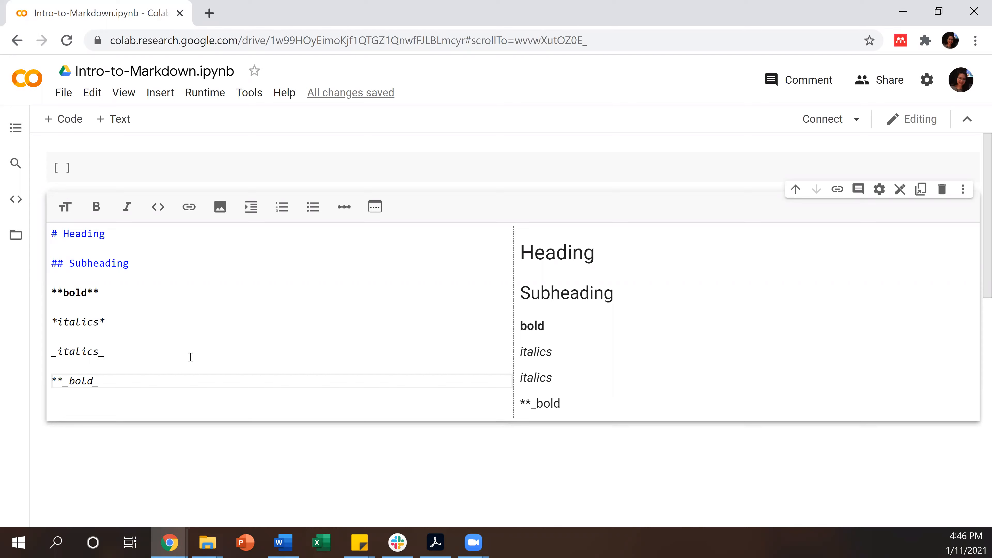
pyautogui.press('BackSpace')
pyautogui.write('italics')
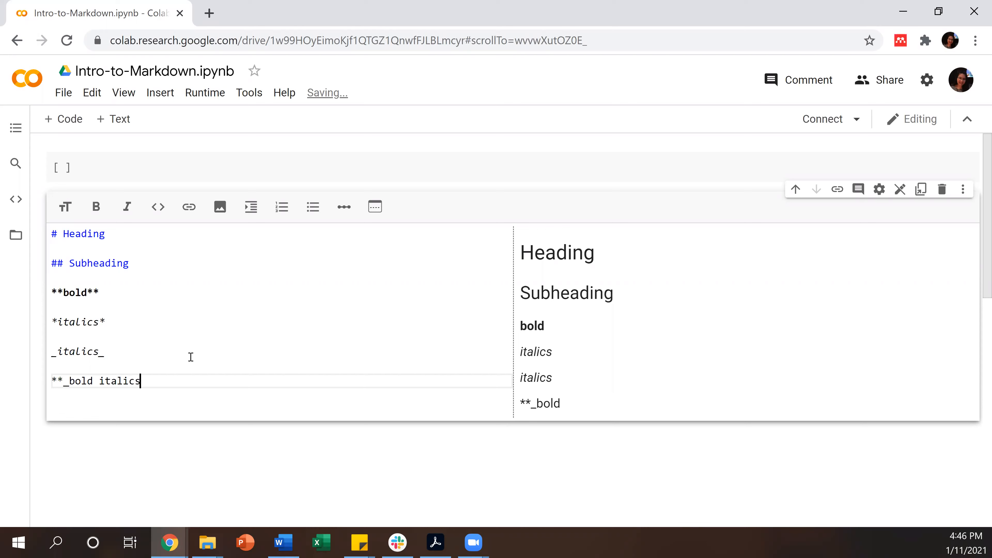
pyautogui.write('_')
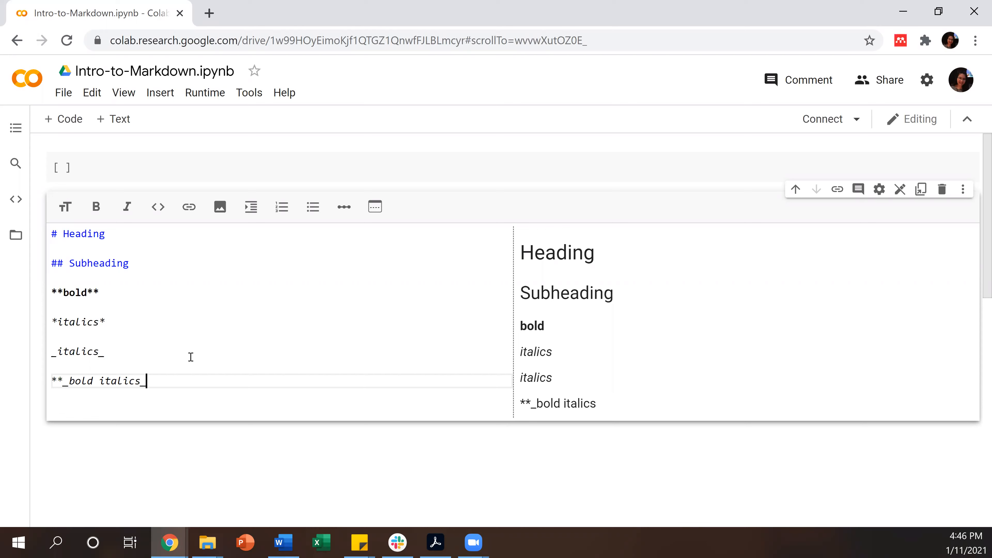
pyautogui.write('**')
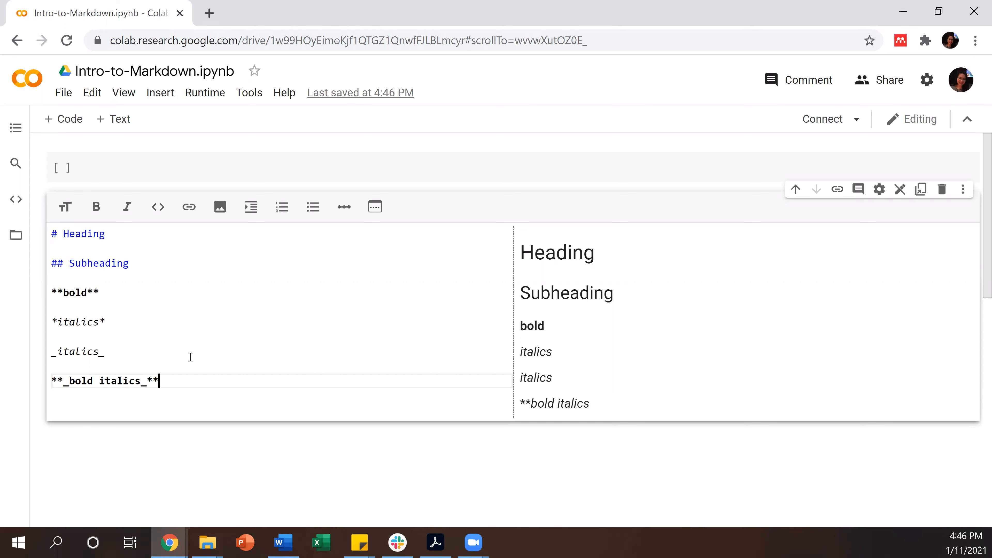
pyautogui.press('Return')
pyautogui.press('Return')
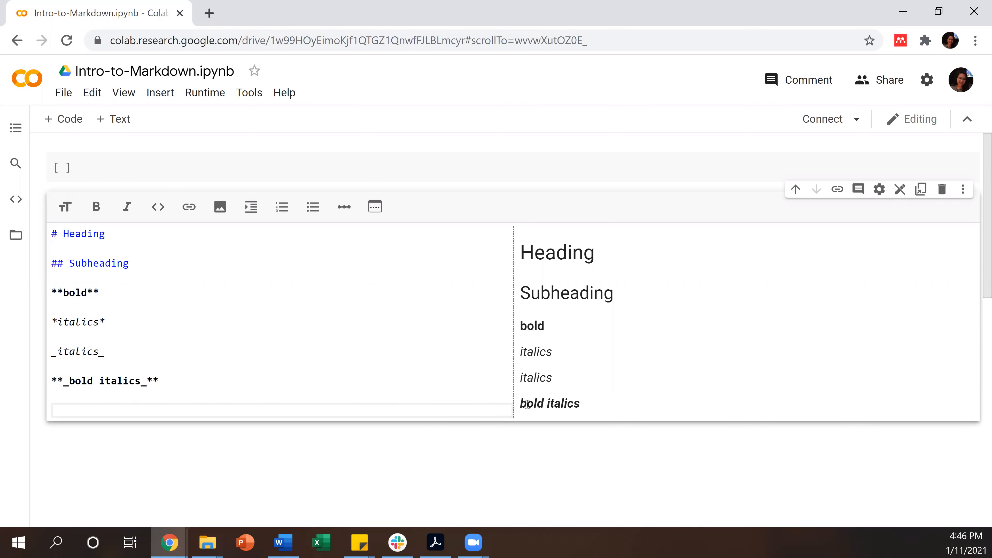
# Insert a double backslash "\\" on its own line between "_italics_" and "**_bold italics_**" as a line break.
pyautogui.moveTo(615, 433)
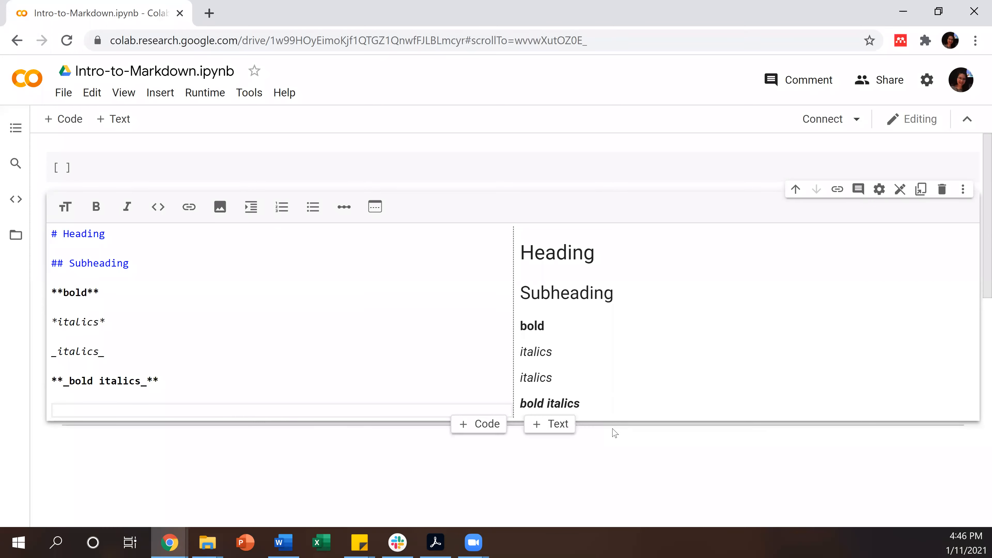
pyautogui.click(170, 415)
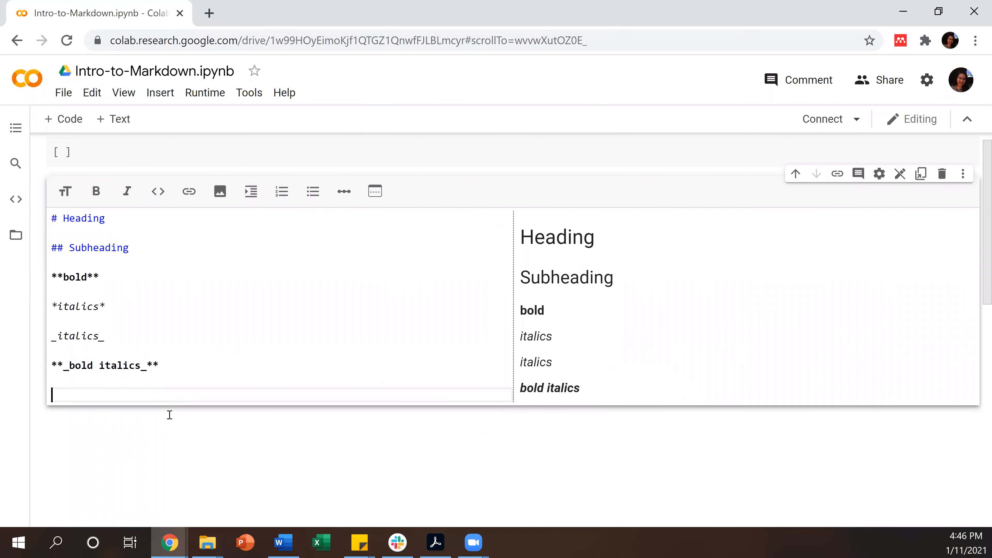
pyautogui.moveTo(366, 419)
pyautogui.click(125, 352)
pyautogui.press('Return')
pyautogui.press('Up')
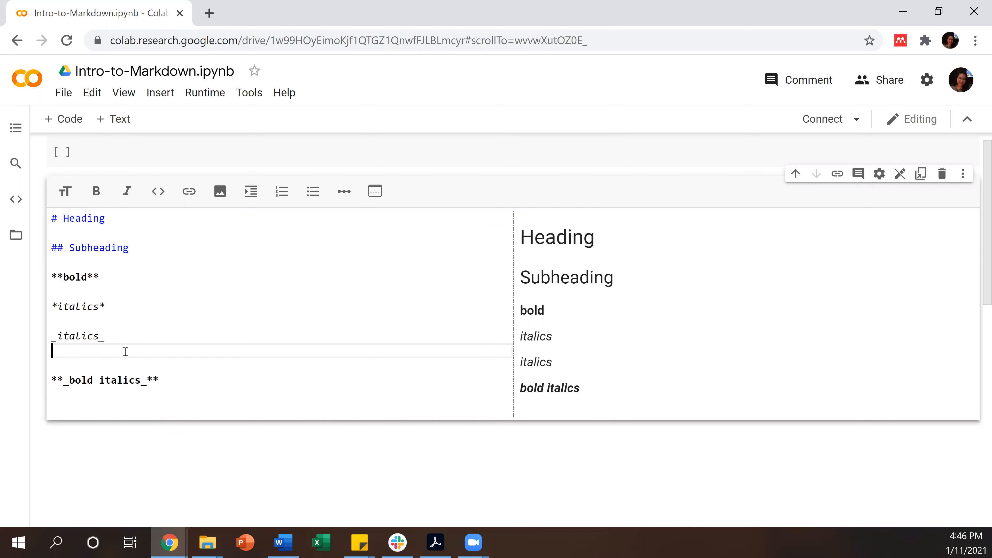
pyautogui.press('Return')
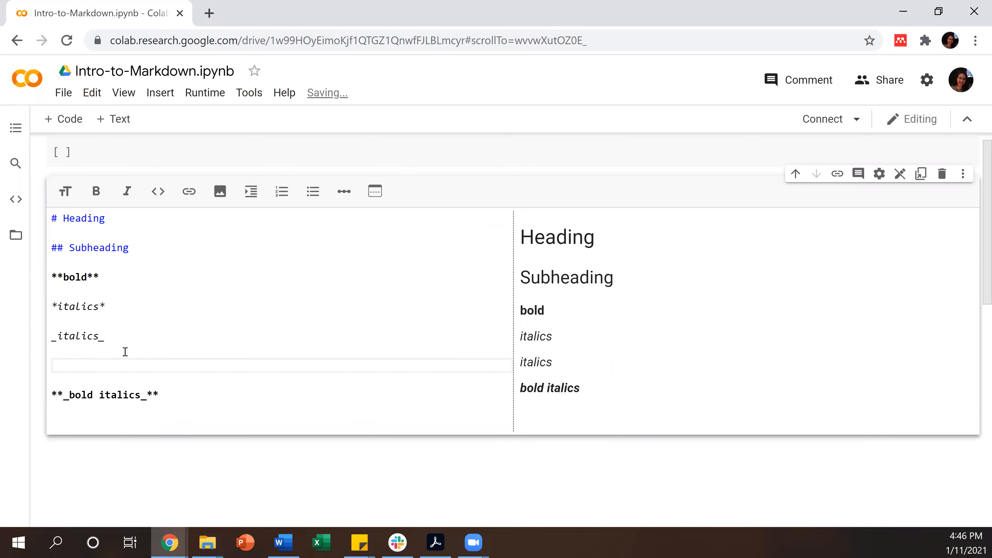
pyautogui.write('\\\\')
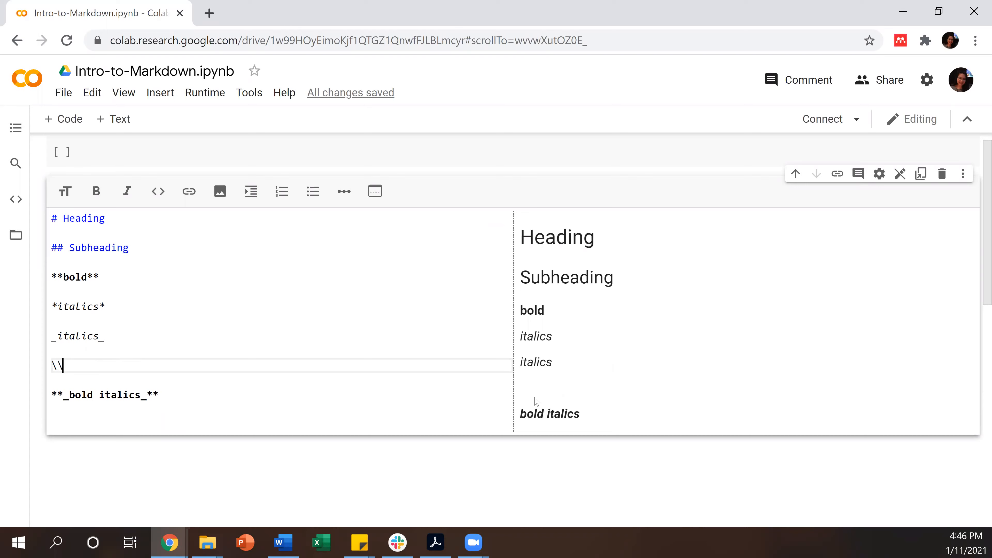
# Add the line "\\Negates formtting" below the bold italics example, separated by a blank line.
pyautogui.click(332, 398)
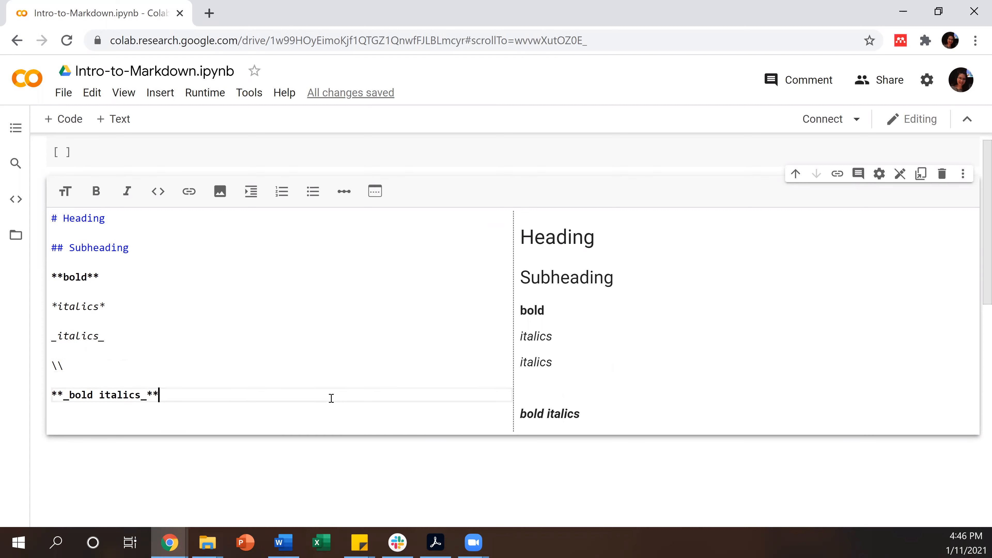
pyautogui.press('Return')
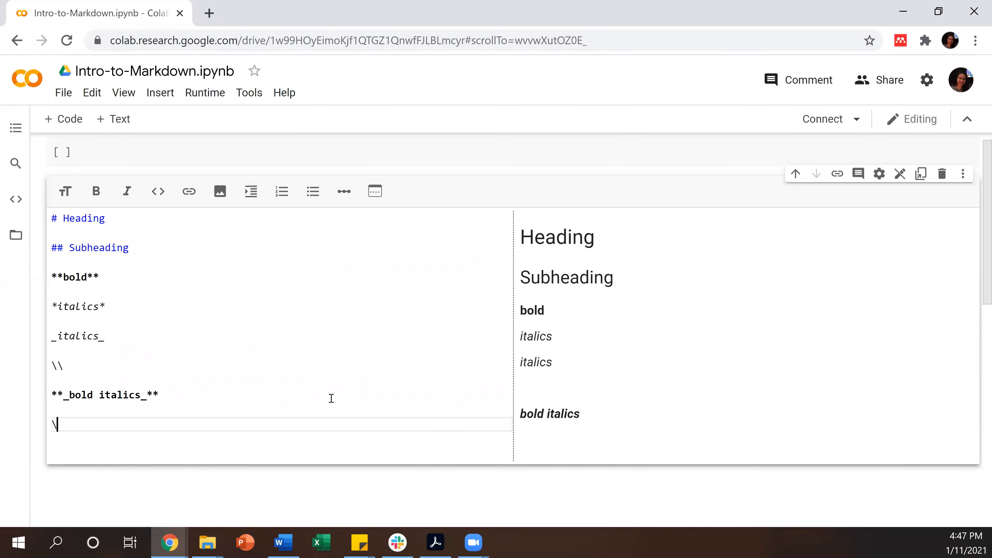
pyautogui.write('\\\\')
pyautogui.write('Negates')
pyautogui.write(' formtt')
pyautogui.write('tin')
pyautogui.press('BackSpace')
pyautogui.press('BackSpace')
pyautogui.write('ng')
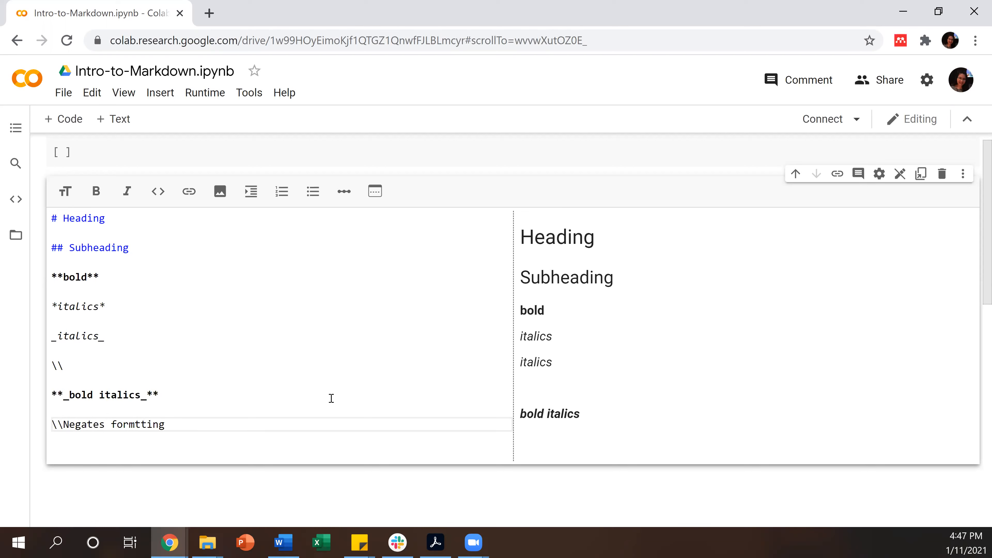
# Append the escaped italic example "\*italics*" to the "Negates formtting" line and leave a blank line below it.
pyautogui.write(' \\')
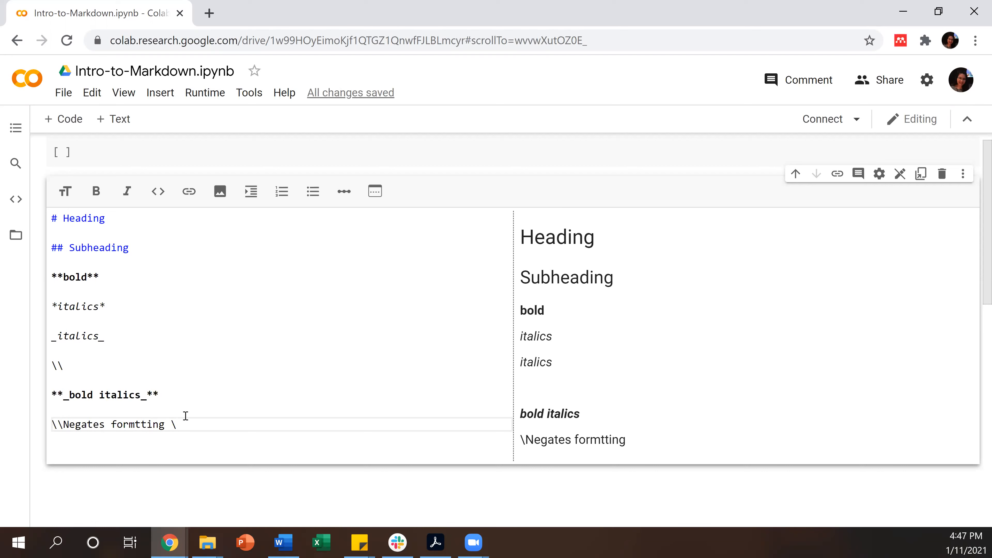
pyautogui.write('*ita')
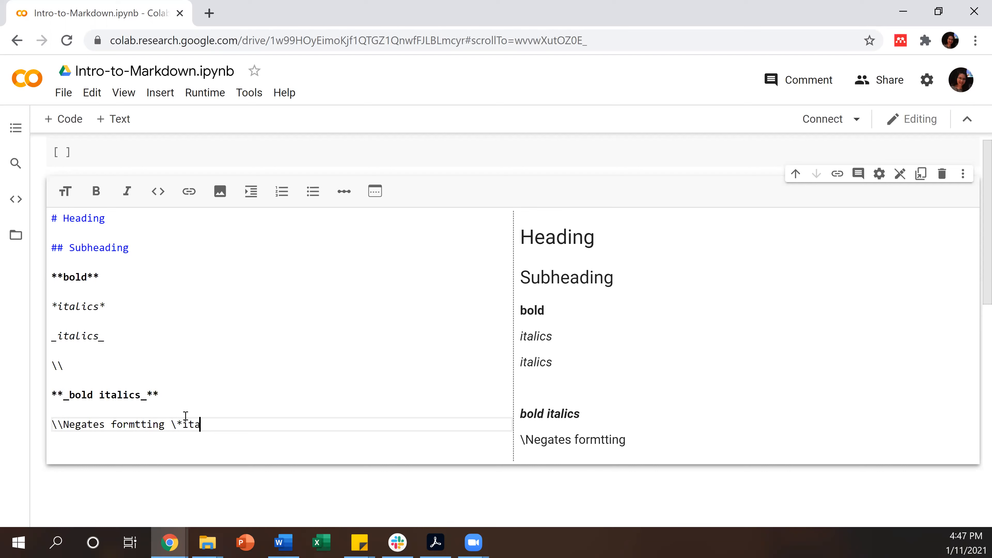
pyautogui.write('lics*')
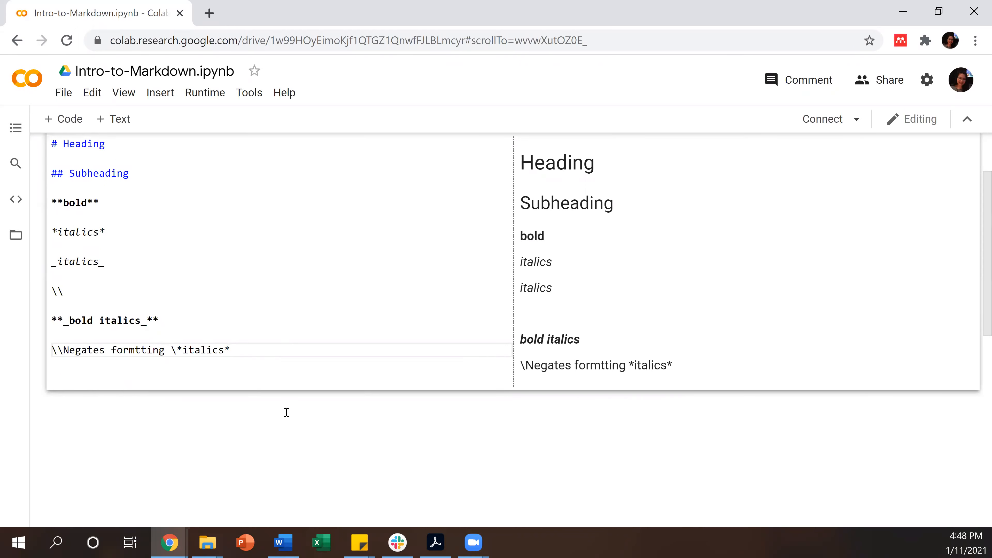
pyautogui.press('Return')
pyautogui.press('Return')
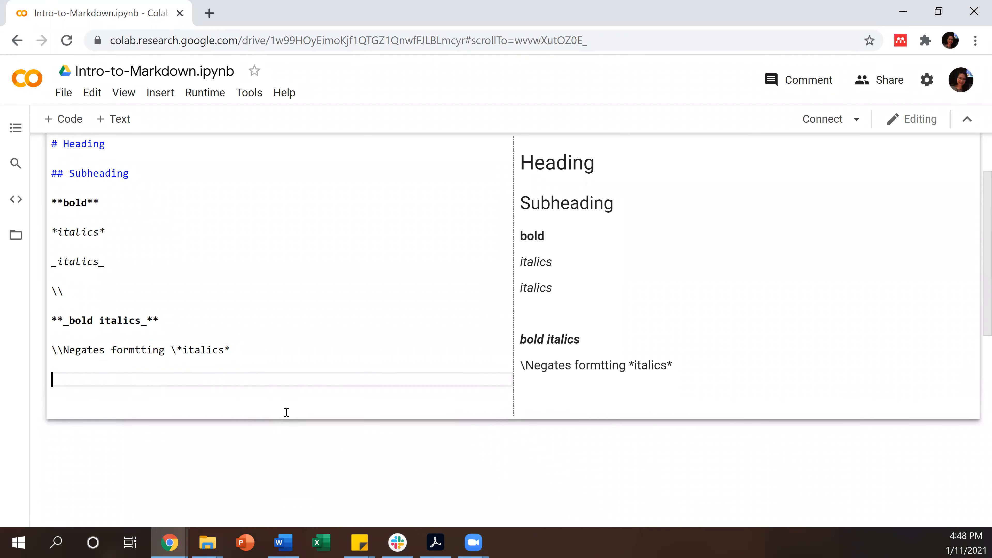
# Start a "Lists" section with the first bullet item "* this is a list".
pyautogui.write('Lists')
pyautogui.press('Return')
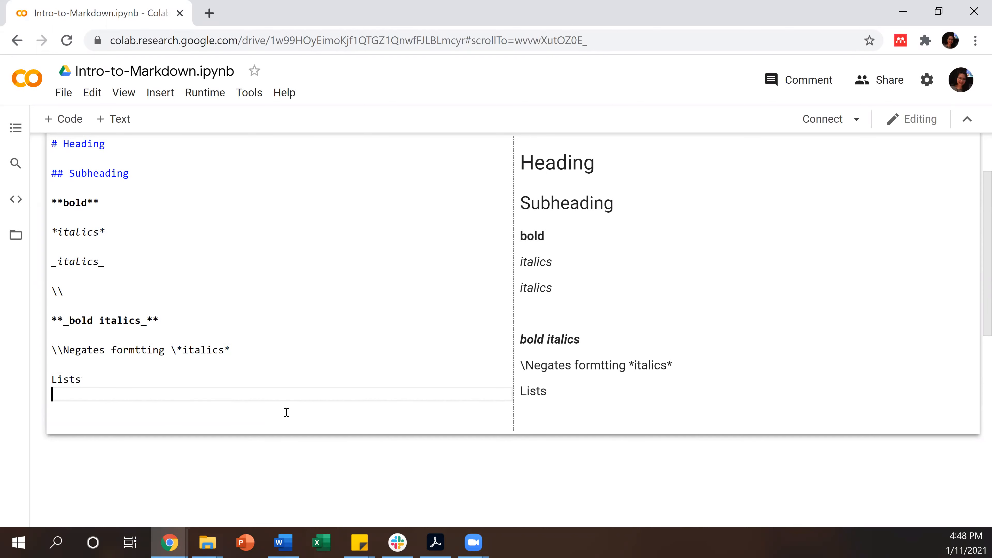
pyautogui.write('* ')
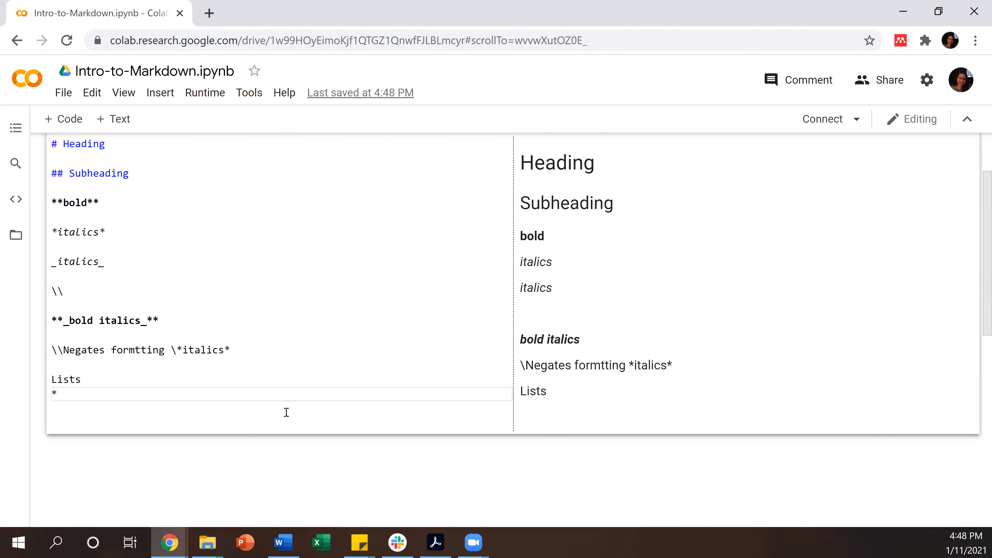
pyautogui.write('this is')
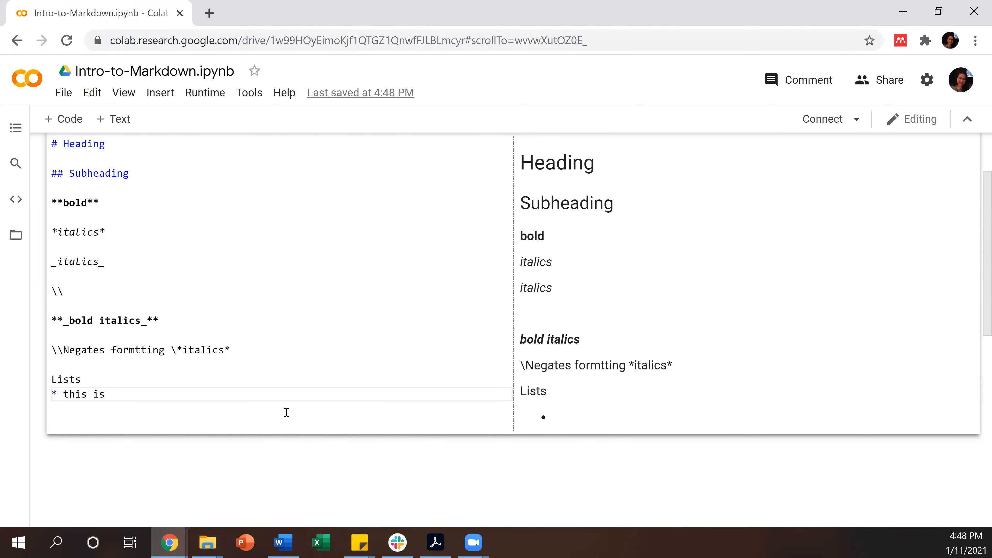
pyautogui.write(' a')
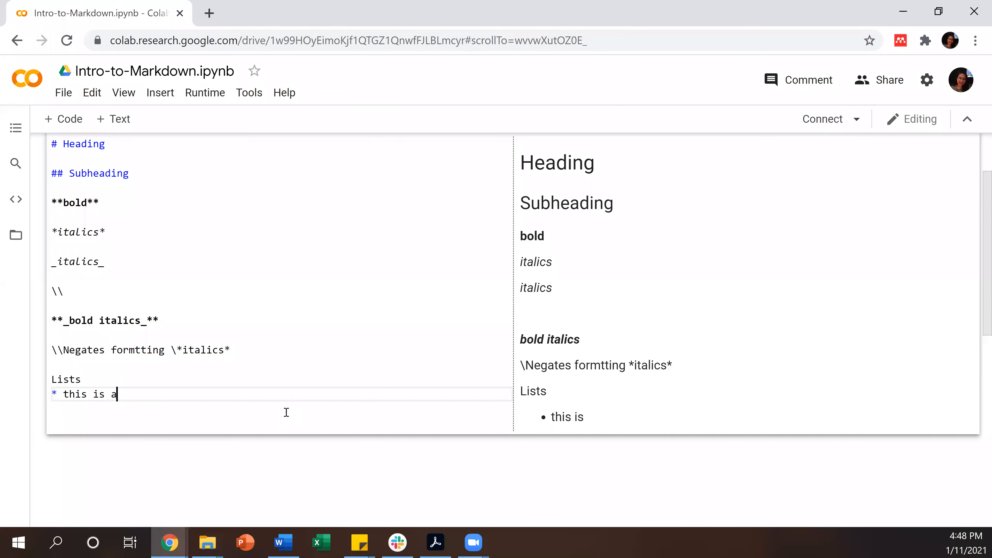
pyautogui.write(' list')
pyautogui.press('Return')
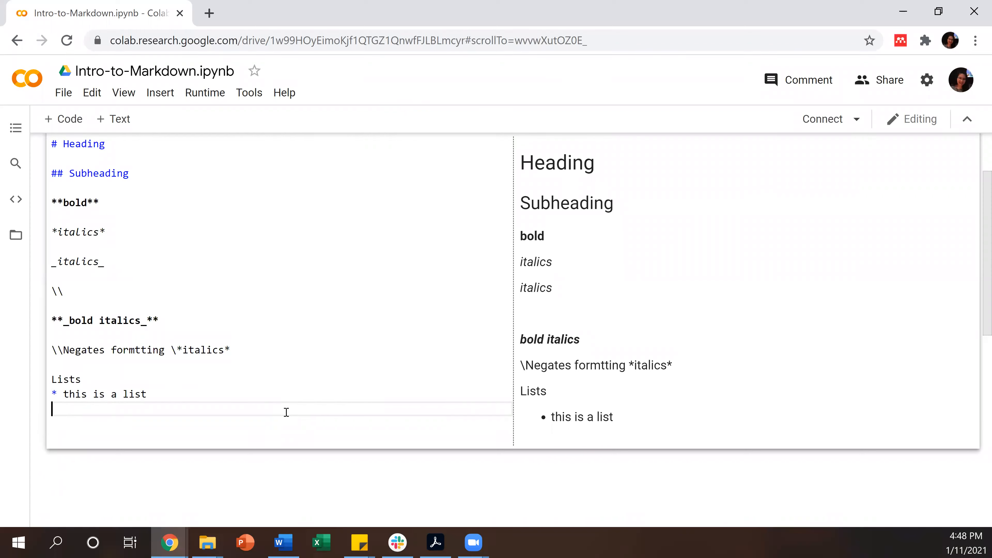
# Add the bullet "* point 2" to the list with an indented sub-bullet "* point 2 a" under it.
pyautogui.write('* point 2')
pyautogui.press('Return')
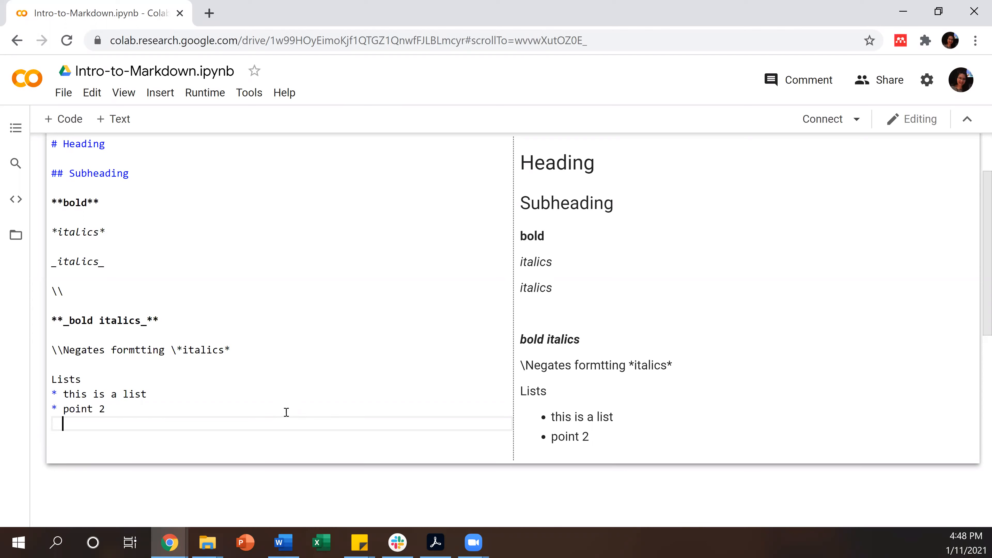
pyautogui.write('* point 2 a')
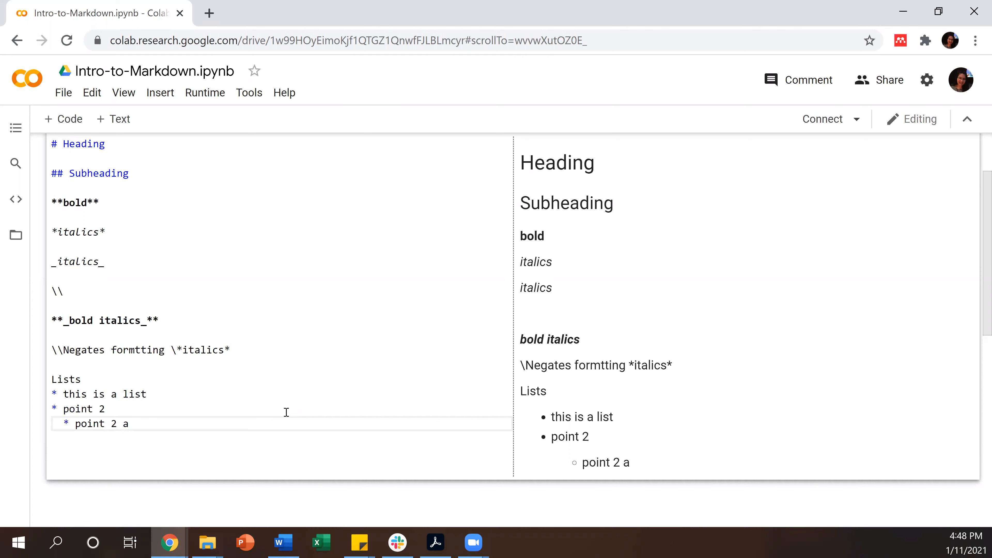
# Add a numbered list below the bullets with the items "1. One" and "1. Two", separated from them by a blank line.
pyautogui.press('Return')
pyautogui.press('Return')
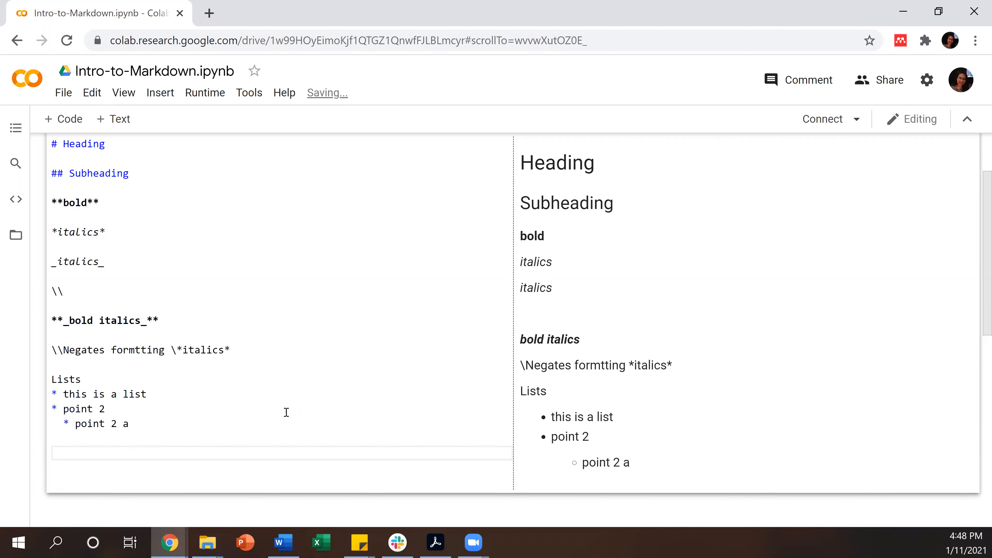
pyautogui.write('1.')
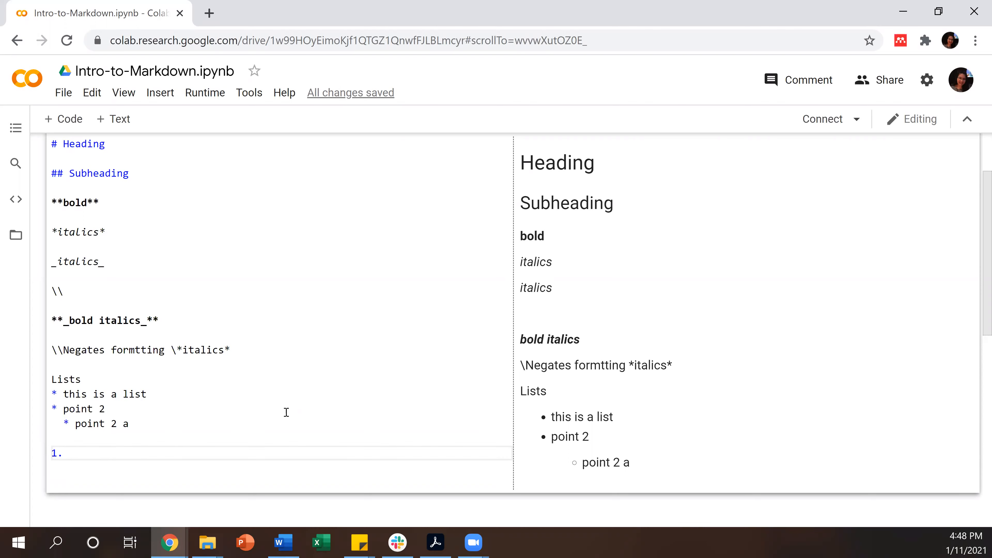
pyautogui.write(' One')
pyautogui.press('Return')
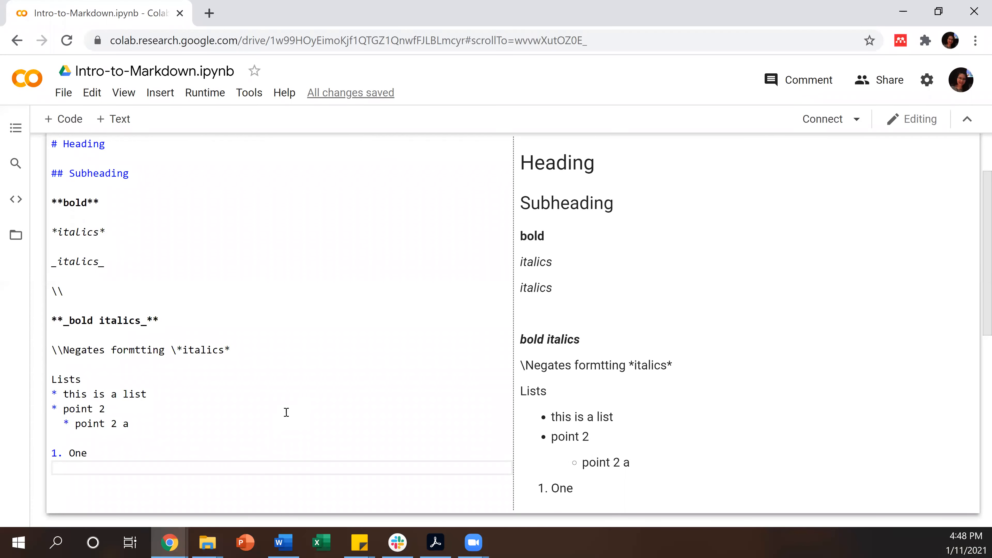
pyautogui.write('1.')
pyautogui.scroll(-3, 420, 401)
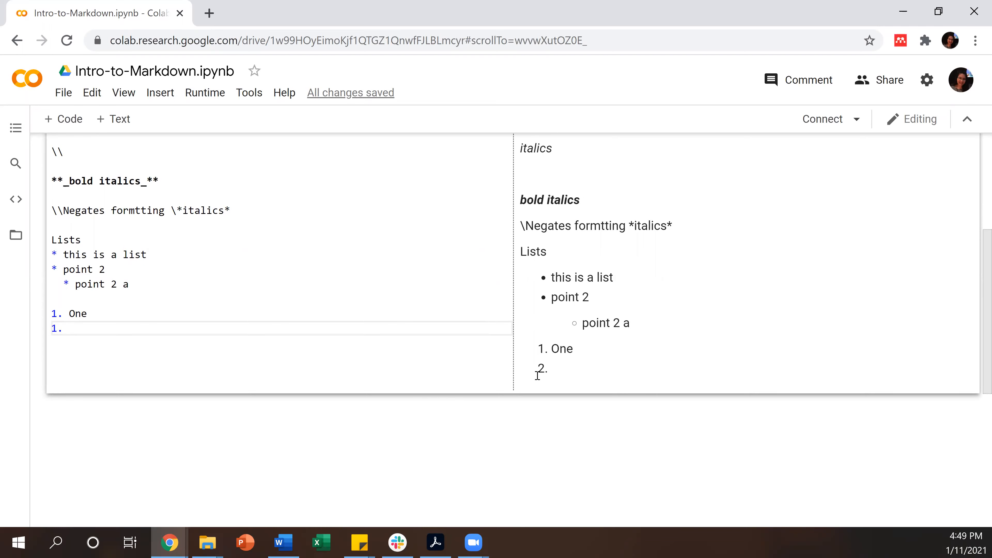
pyautogui.write('Two')
pyautogui.press('Return')
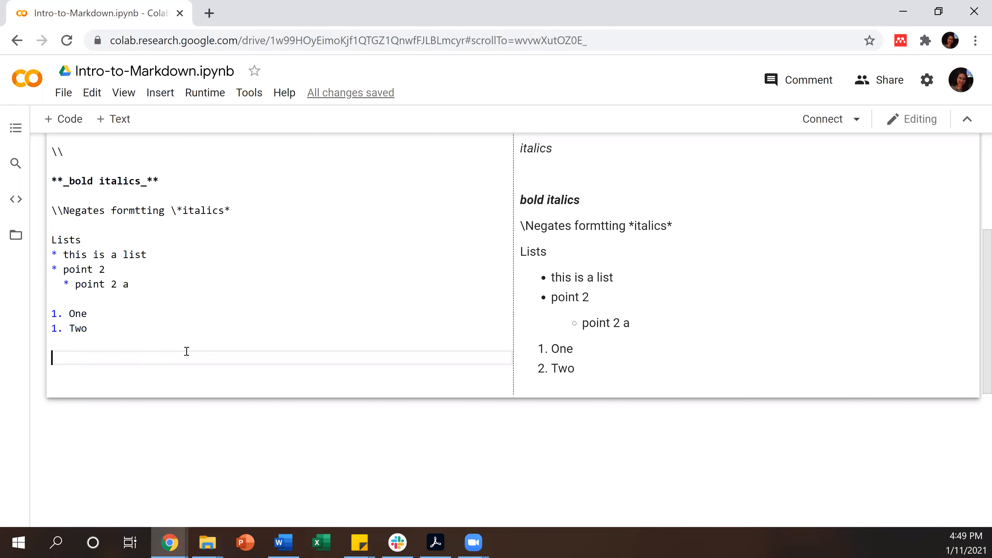
# Start a "Tables" section with the explanatory line "Indicate headers with \---, and columbs with |" below a blank line.
pyautogui.write('Tables')
pyautogui.press('Return')
pyautogui.press('Return')
pyautogui.write('Ind')
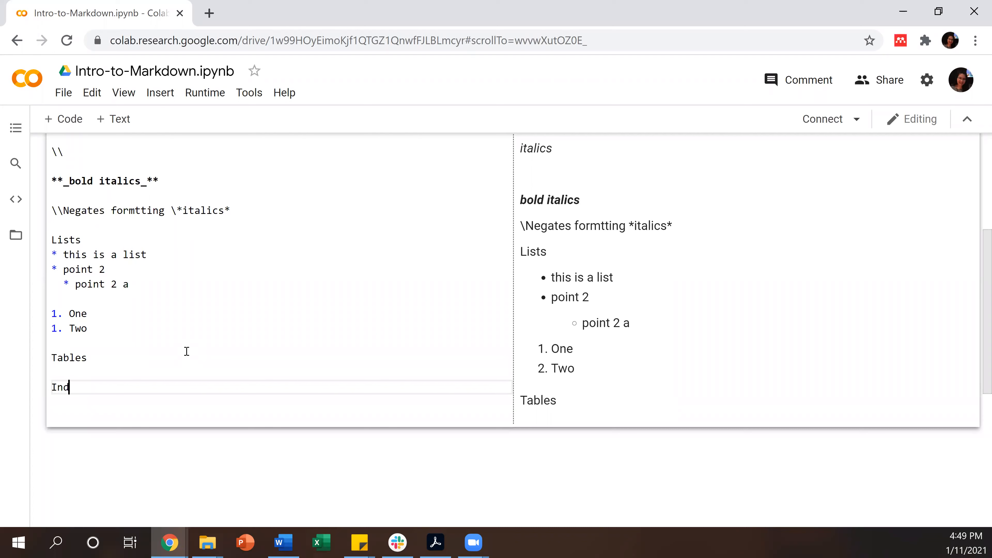
pyautogui.write('icate headers with \\---')
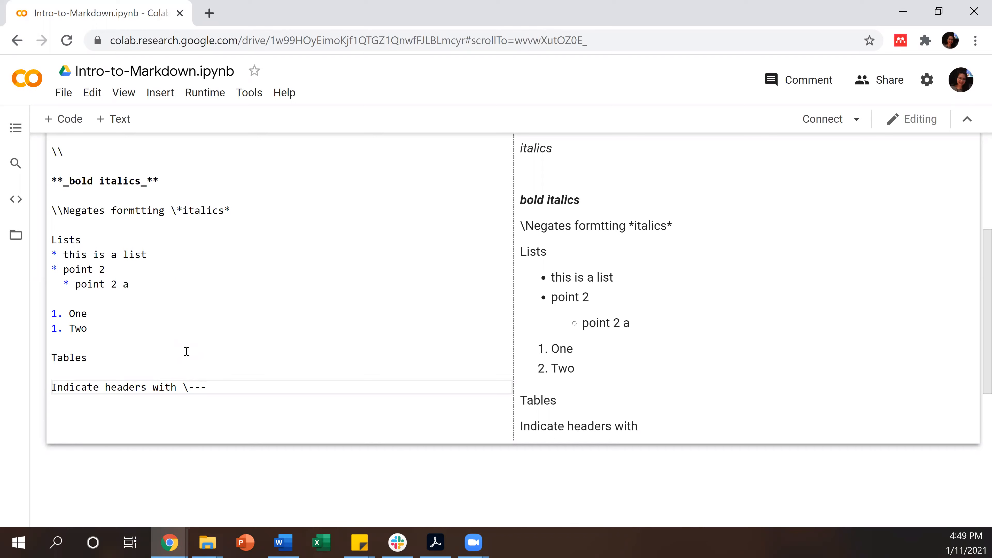
pyautogui.write(', and columbs with ')
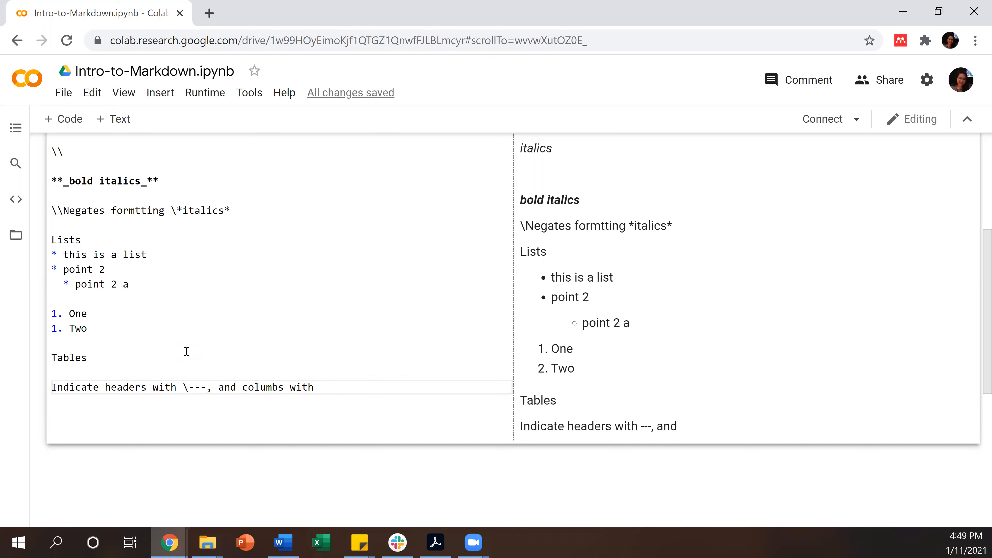
pyautogui.write('|')
pyautogui.press('Return')
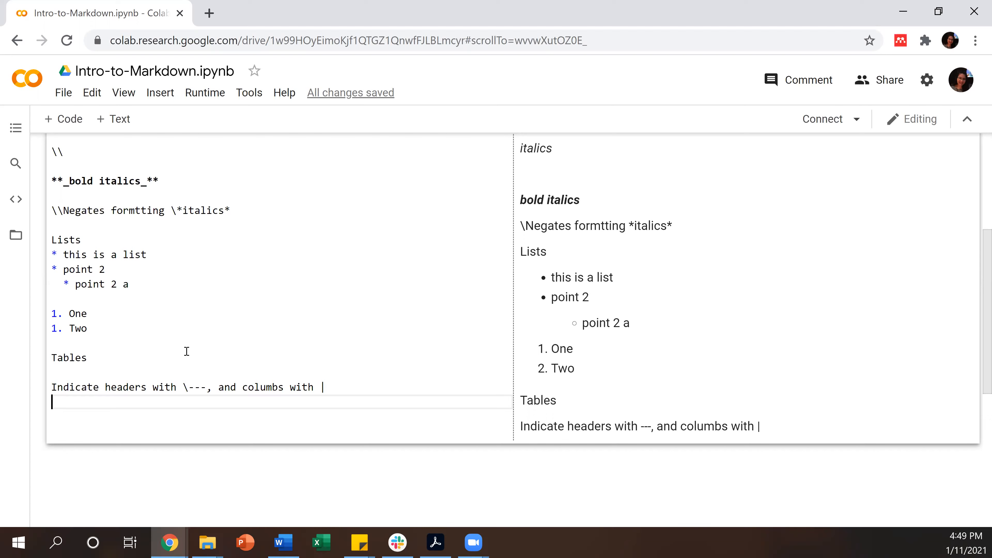
# Write the table's header row "Column one | Column two" and the data row "1 | 2" below the explanatory line.
pyautogui.press('Return')
pyautogui.write('Column')
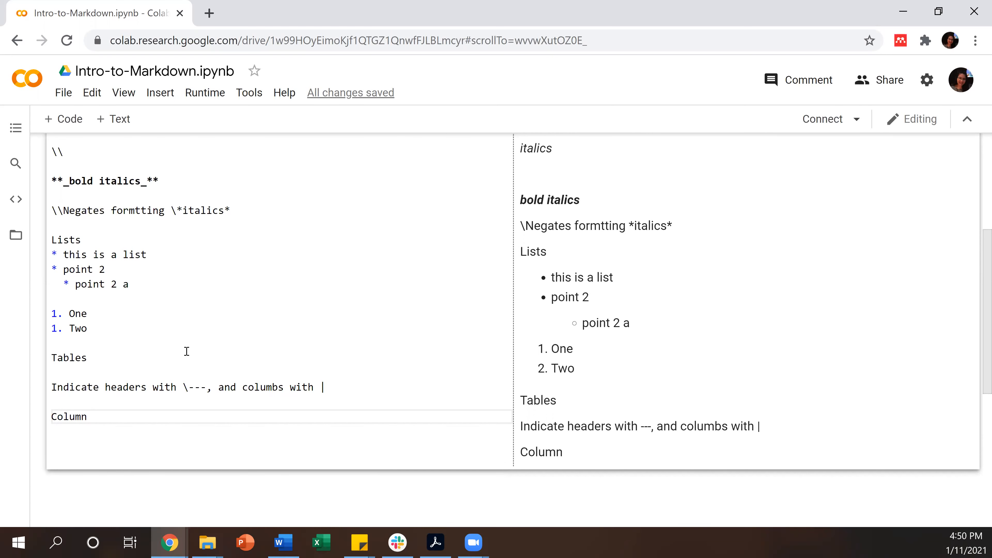
pyautogui.write(' one | Column two')
pyautogui.press('Return')
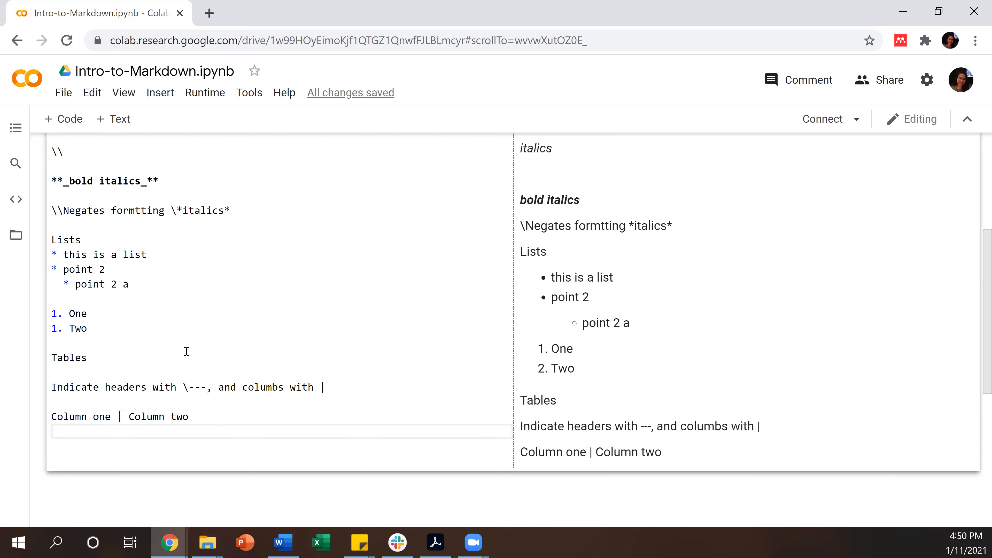
pyautogui.write('1')
pyautogui.write('| 2')
# Insert the header separator row "--- | ---" between the column titles and the data row.
pyautogui.click(207, 419)
pyautogui.press('Return')
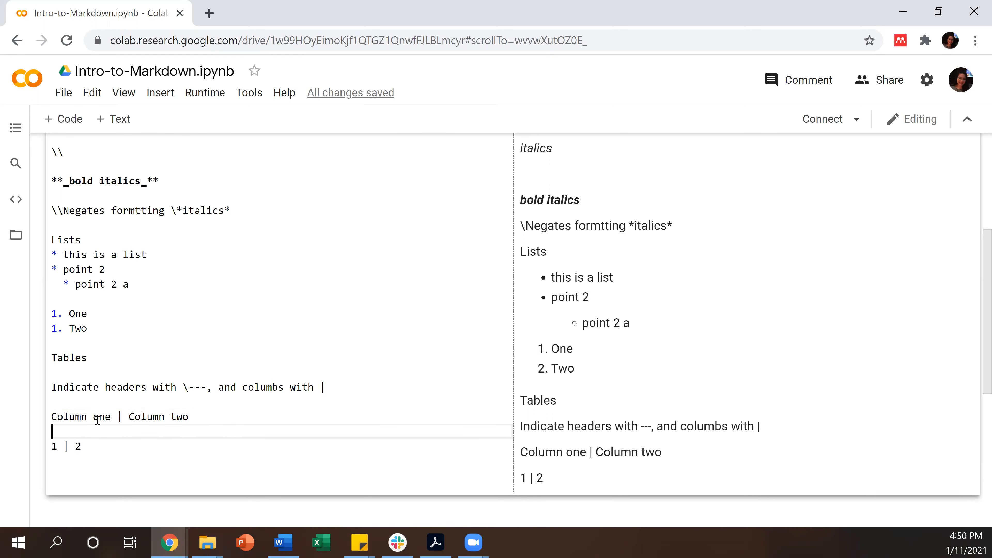
pyautogui.write('--- | ')
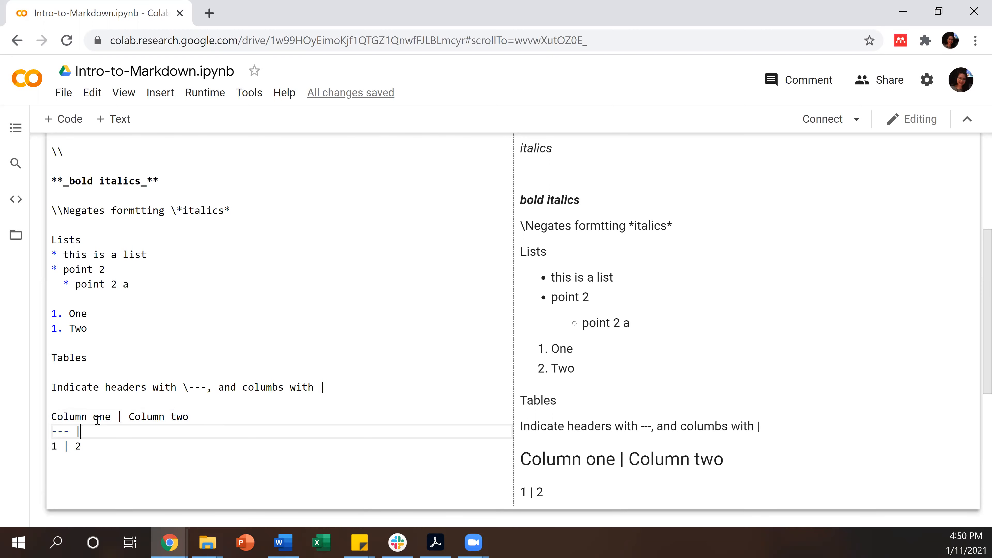
pyautogui.write('---')
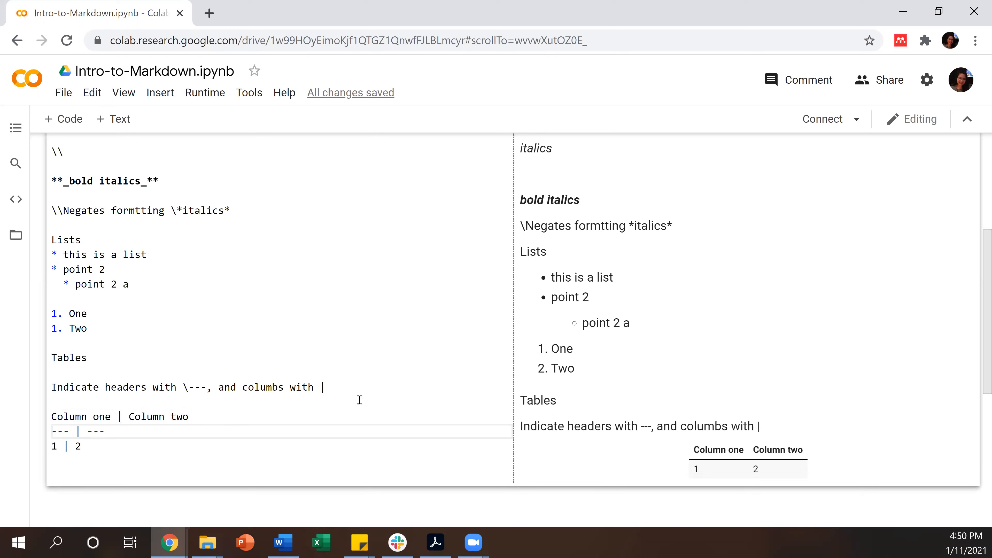
# Add an empty line below the table's "1 | 2" row.
pyautogui.scroll(-1, 206, 404)
pyautogui.click(165, 401)
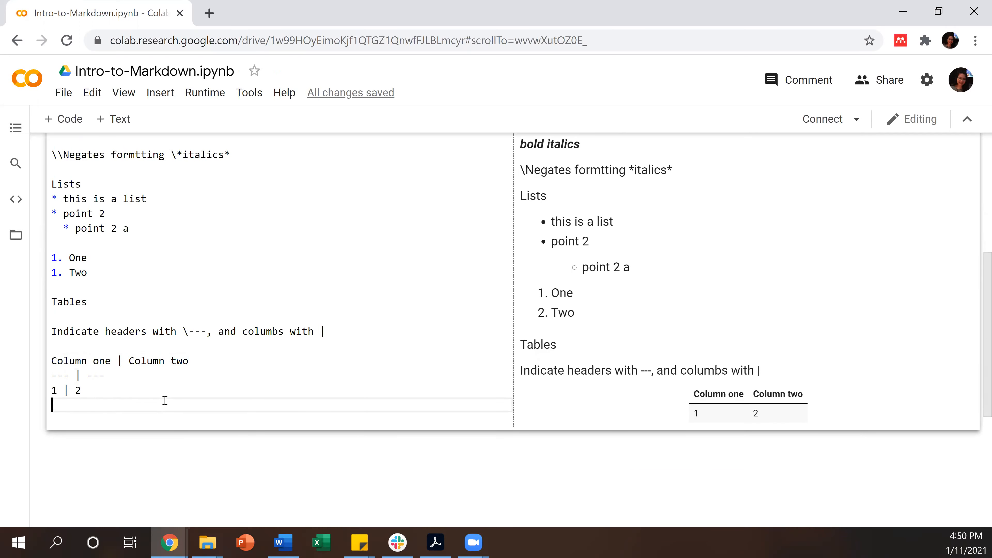
pyautogui.press('Return')
pyautogui.scroll(2, 164, 400)
pyautogui.scroll(2, 165, 400)
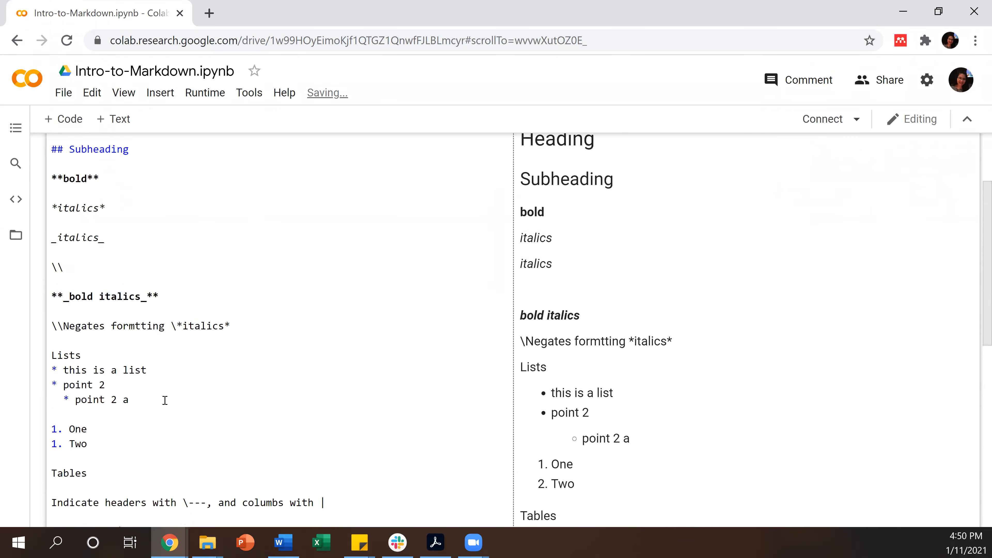
pyautogui.scroll(-3, 165, 400)
pyautogui.scroll(1, 165, 400)
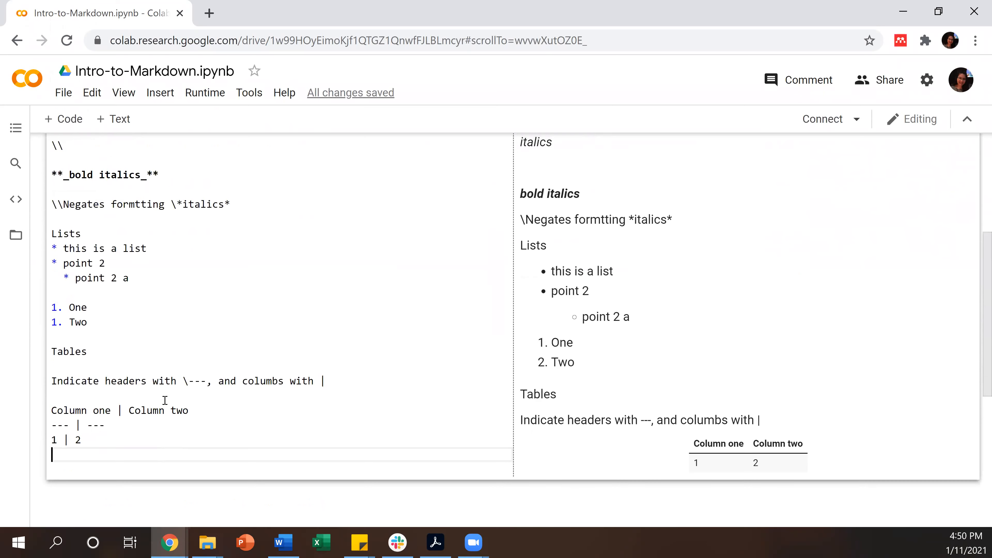
pyautogui.scroll(-1, 165, 400)
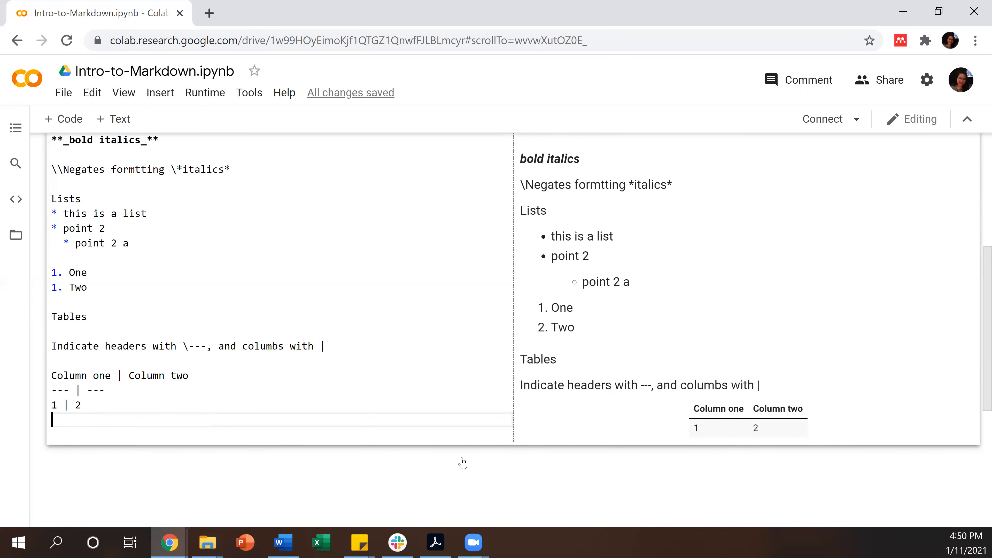